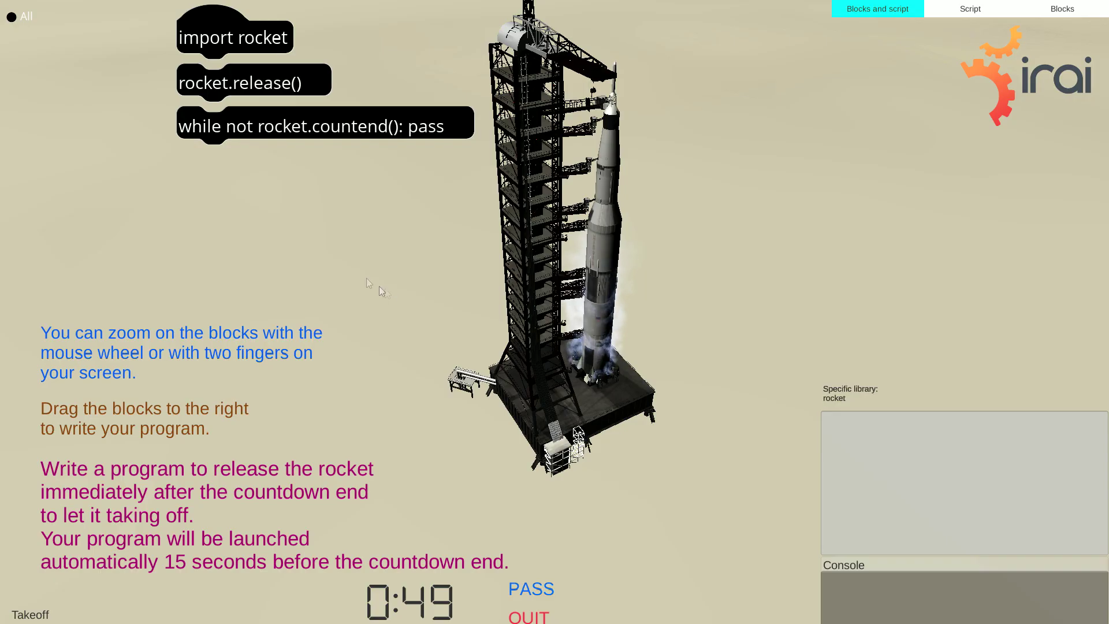
# Step: Place the 'import rocket' block and the 'while not rocket.countend(): pass' loop beneath it
pyautogui.moveTo(207, 42); pyautogui.dragTo(871, 126)
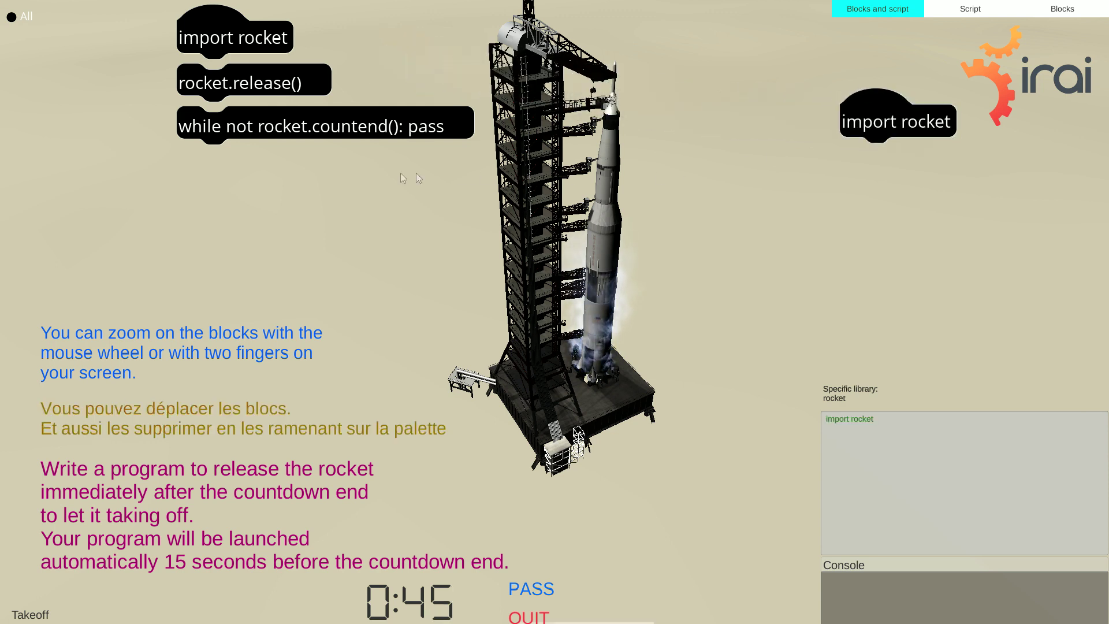
pyautogui.moveTo(244, 139); pyautogui.dragTo(855, 172)
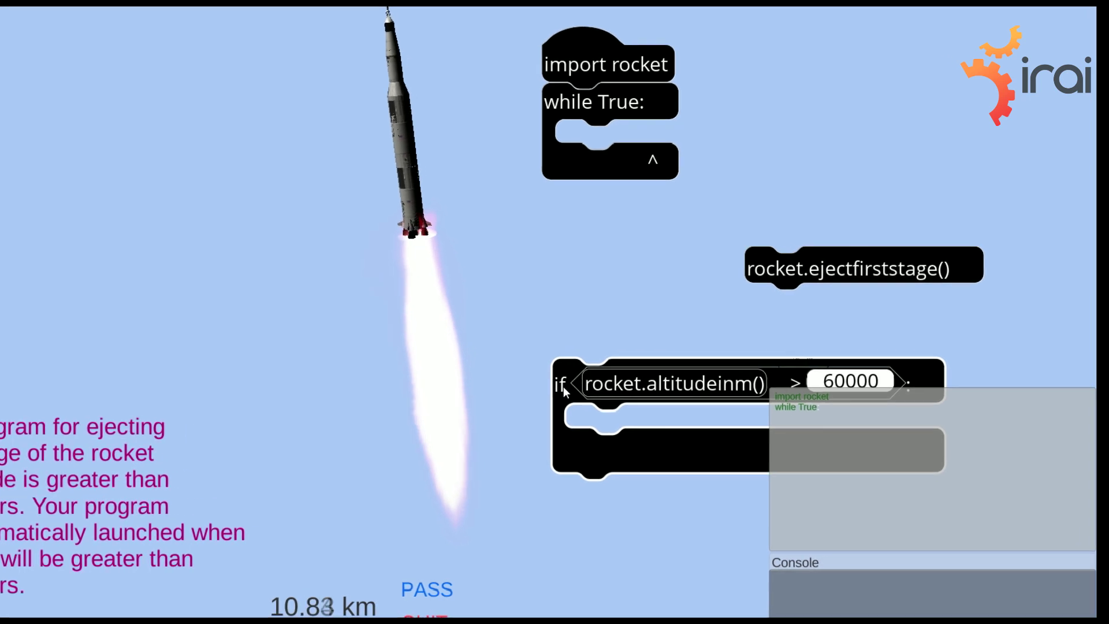
# Step: Nest the 'if altitude > 60000' check in 'while True' and put ejectfirststage() inside it
pyautogui.moveTo(579, 391); pyautogui.dragTo(589, 151)
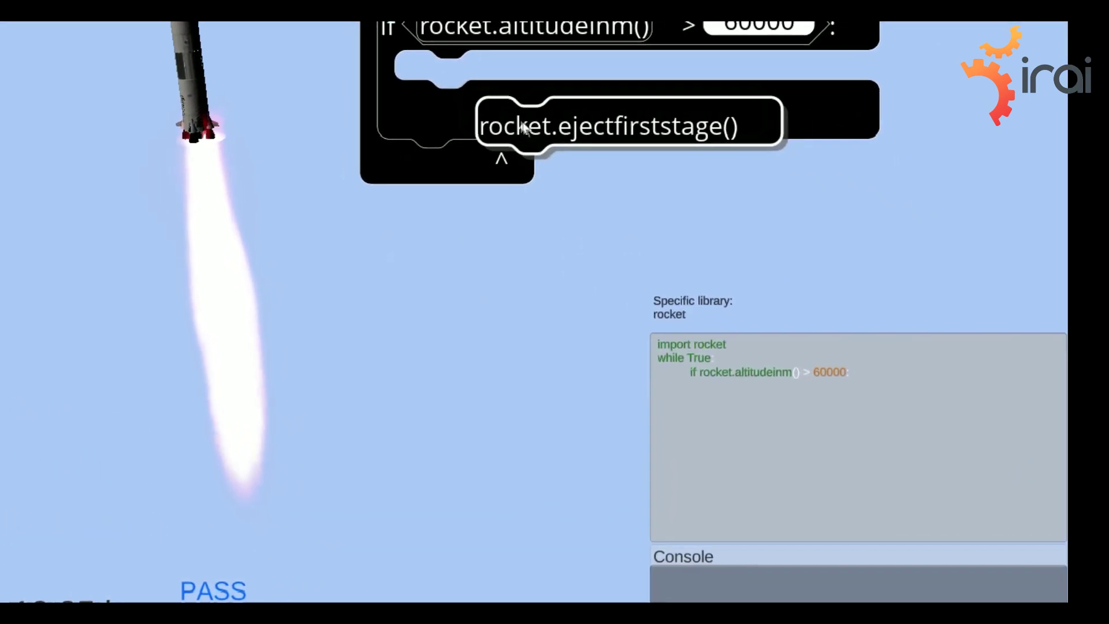
pyautogui.moveTo(702, 208); pyautogui.dragTo(486, 86)
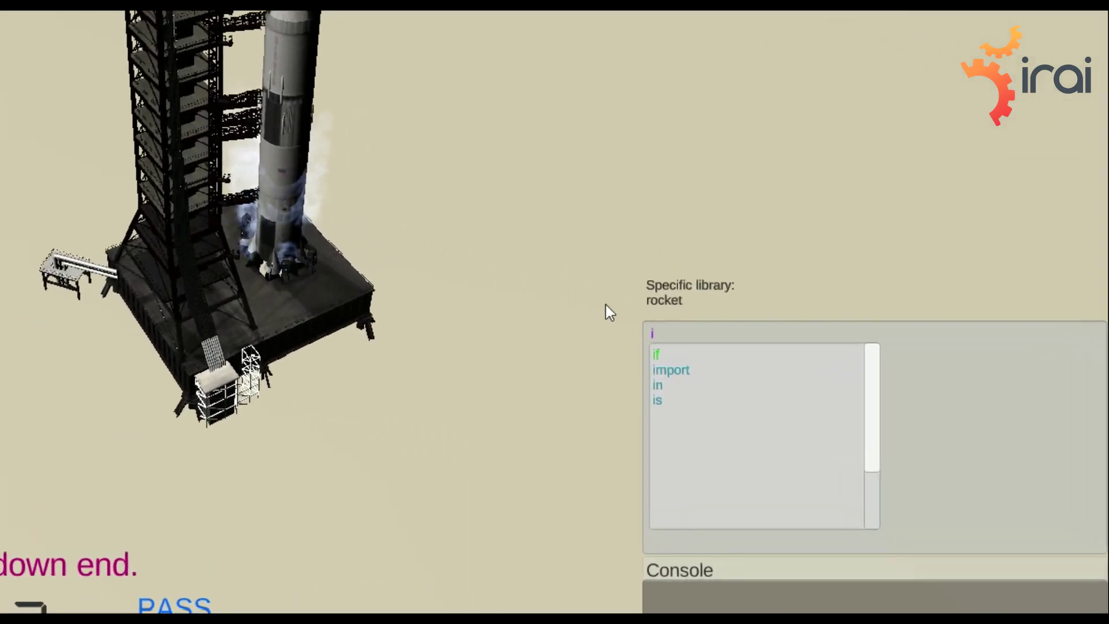
pyautogui.write('mport rocket')
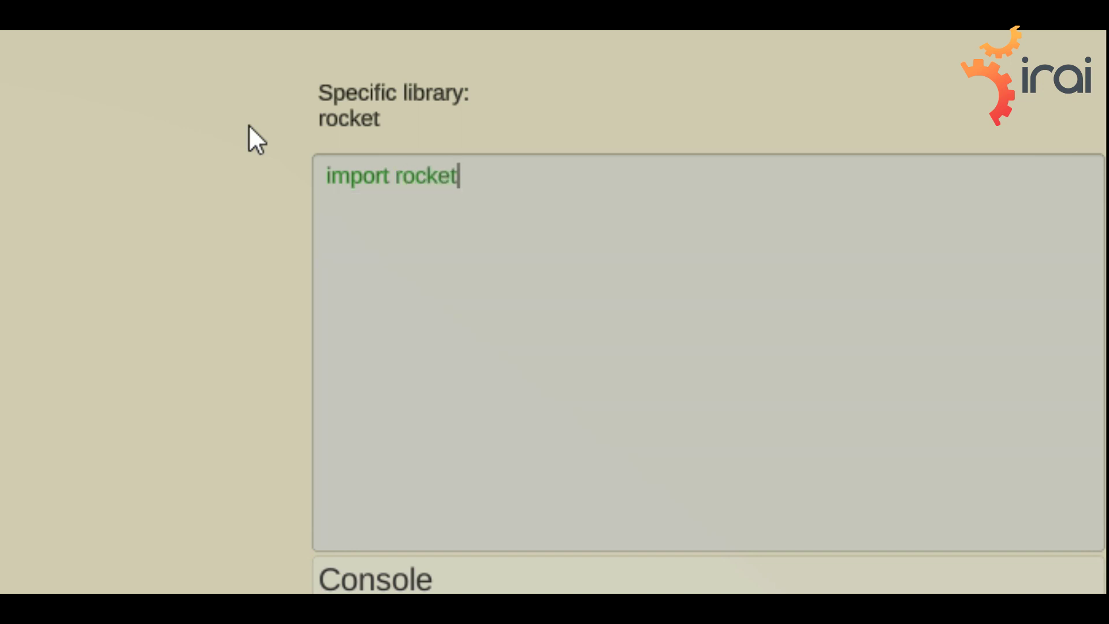
# Step: Finish 'import rocket', add a 'while True:' header, and indent a new line inside the loop
pyautogui.press('Return')
pyautogui.write('w')
pyautogui.press('Return')
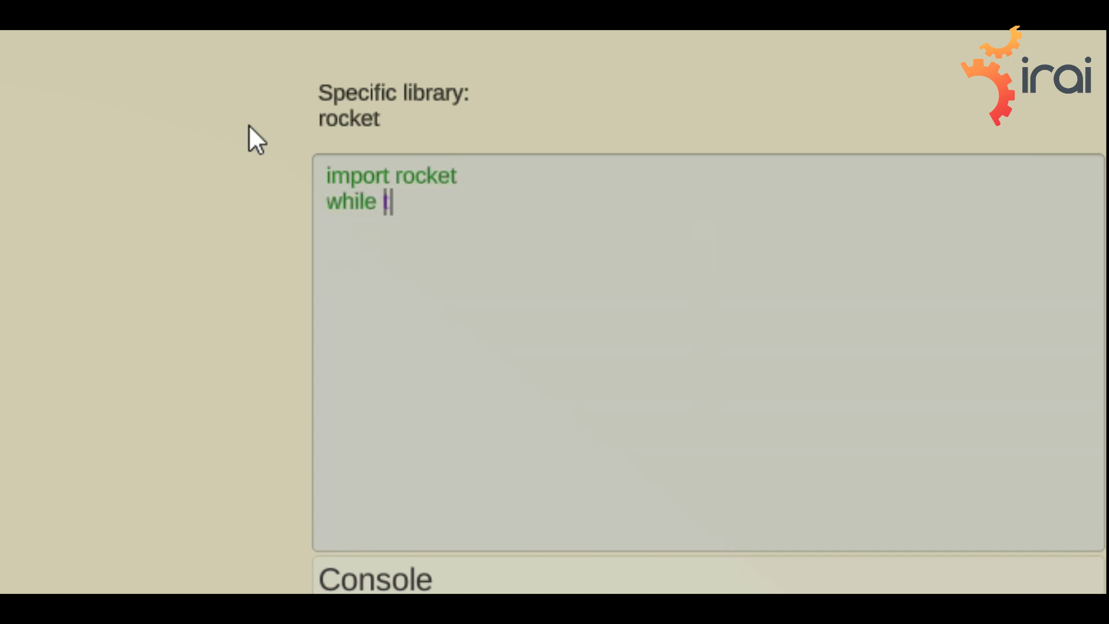
pyautogui.write('t')
pyautogui.press('Return')
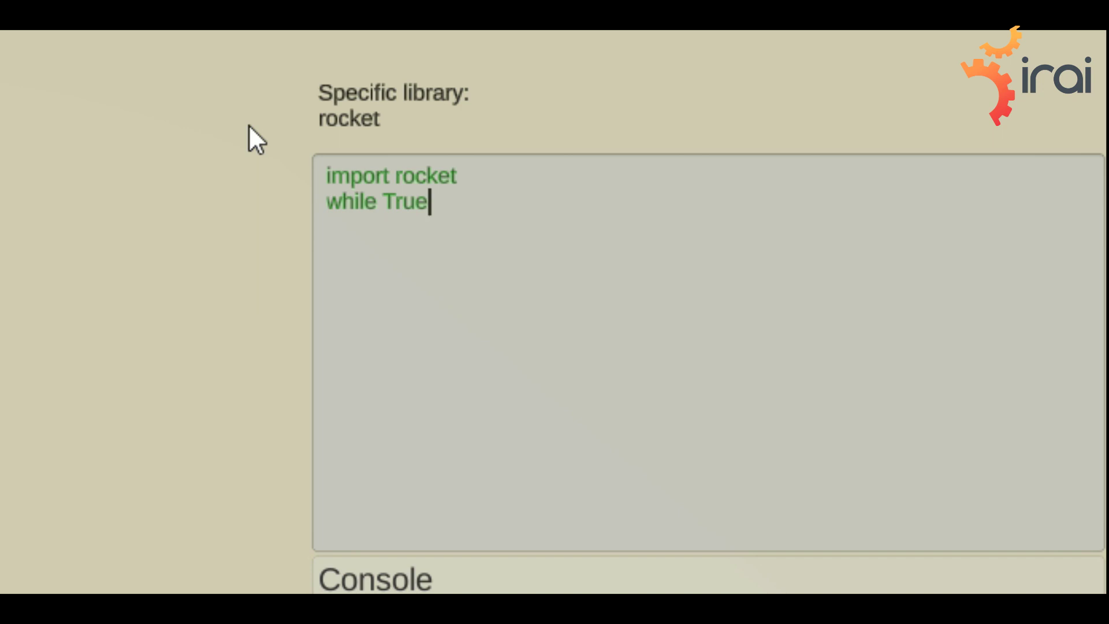
pyautogui.write(':')
pyautogui.press('Return')
pyautogui.press('Tab')
pyautogui.write('i')
pyautogui.press('Return')
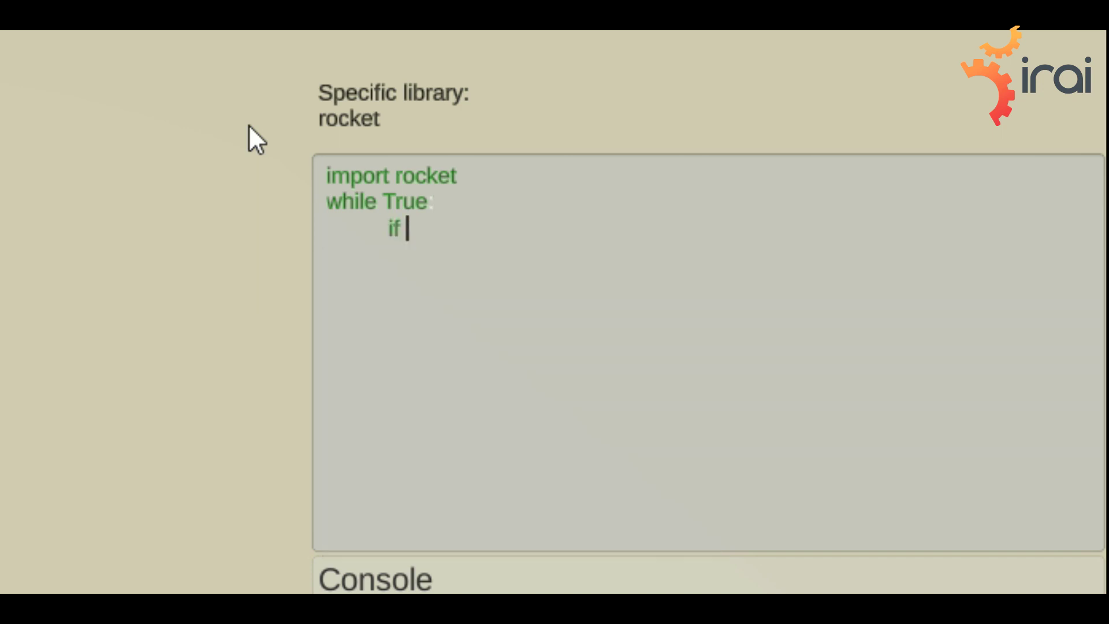